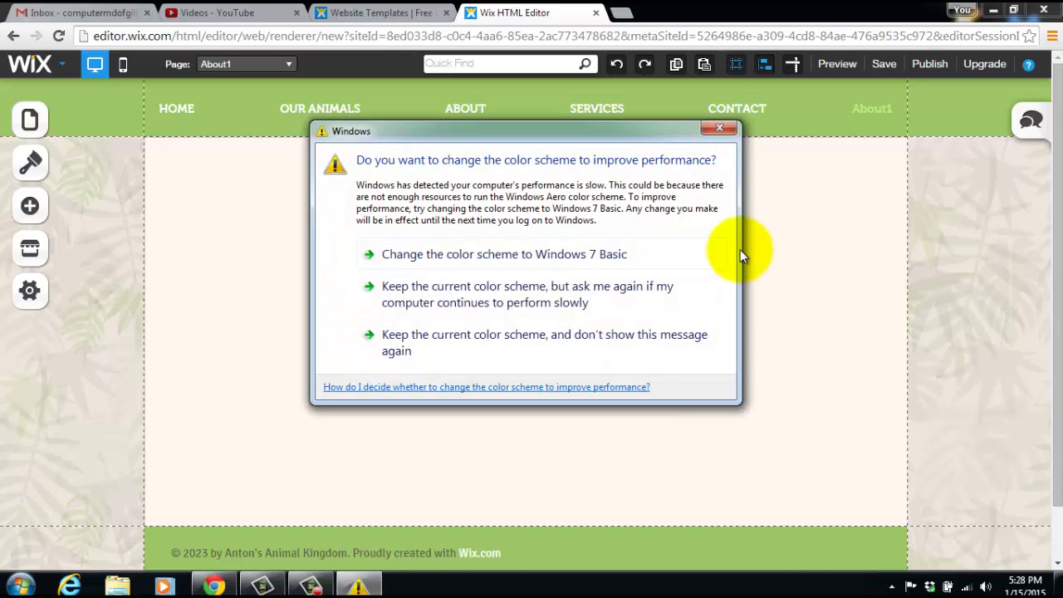
# - Close the Windows colour-scheme warning to reveal the empty About1 page
pyautogui.click(717, 125)
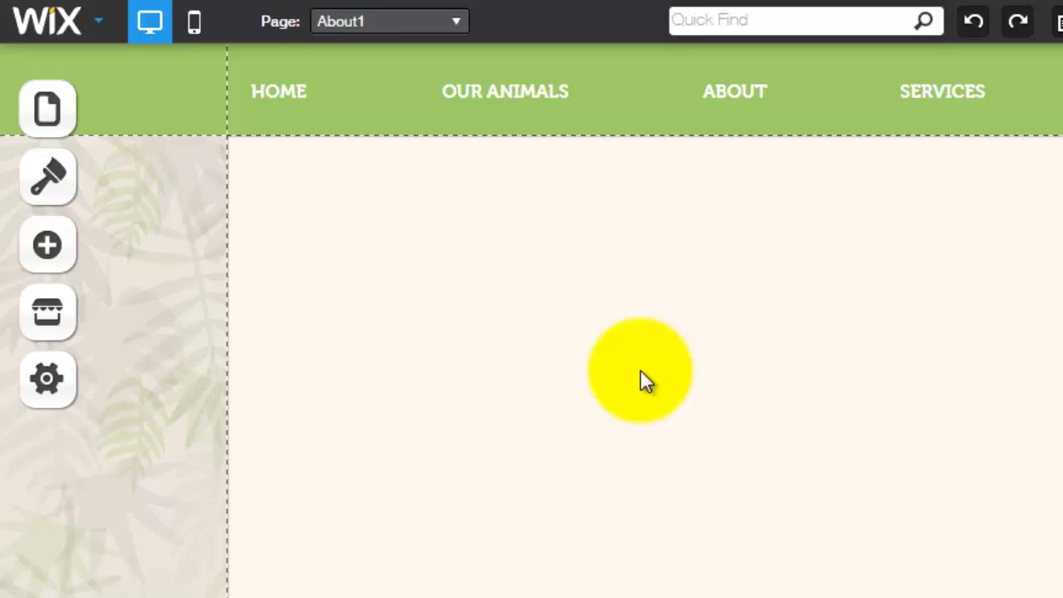
# - Browse the Add panel's Gallery types: Grid, Masonry, Slideshow and Thumbnails
pyautogui.click(47, 245)
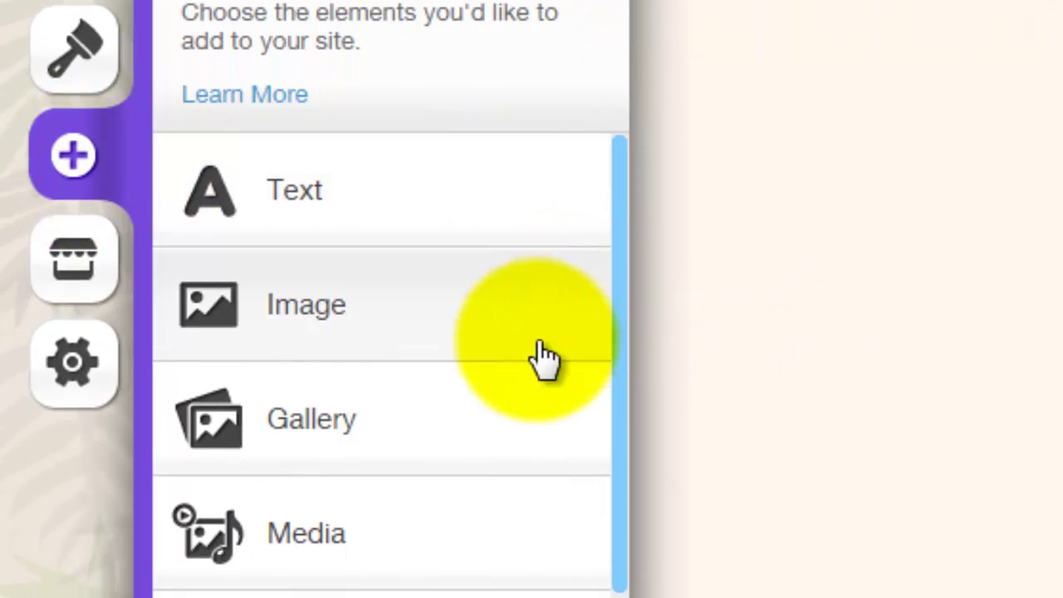
pyautogui.click(350, 422)
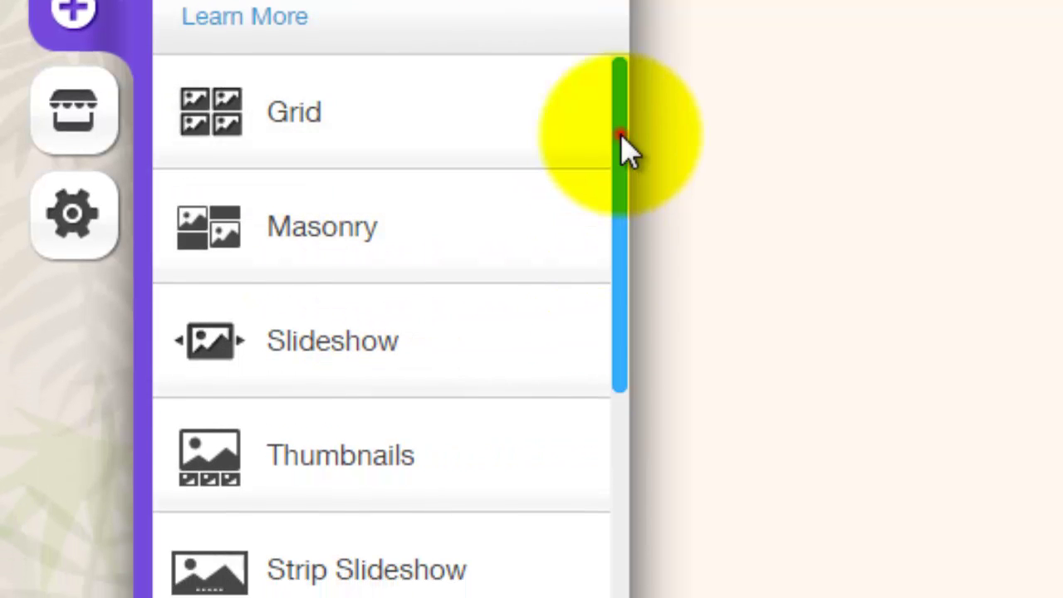
pyautogui.moveTo(620, 136); pyautogui.dragTo(621, 101)
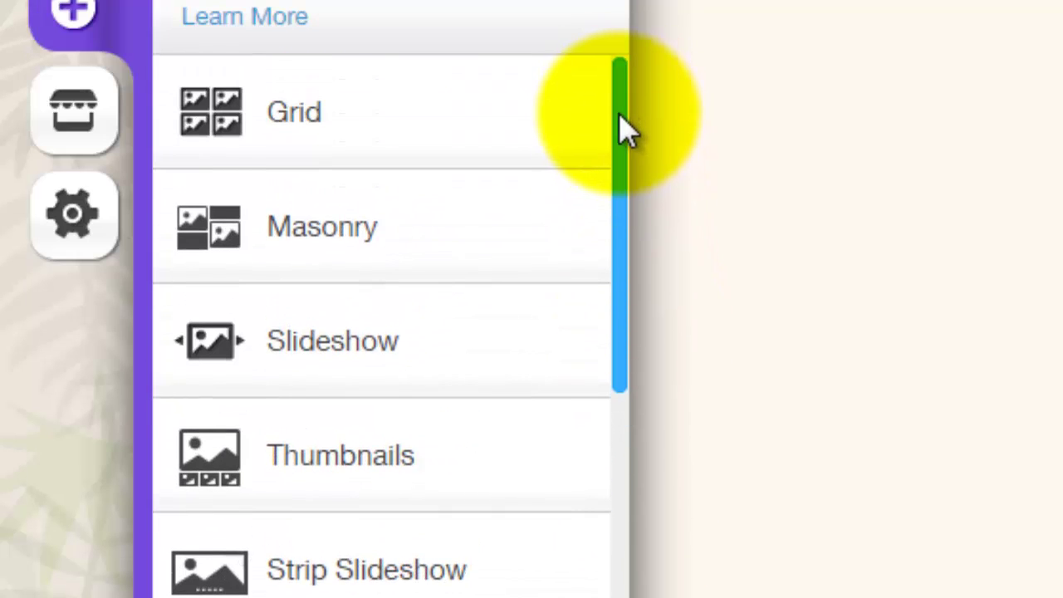
pyautogui.moveTo(616, 121); pyautogui.dragTo(617, 259)
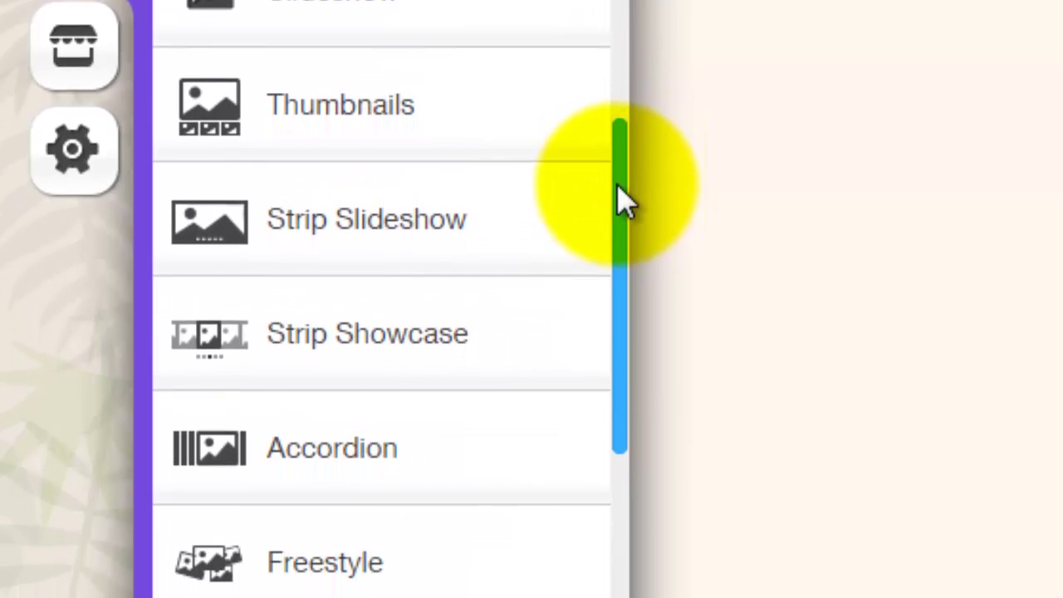
pyautogui.moveTo(621, 199); pyautogui.dragTo(641, 362)
pyautogui.moveTo(642, 193); pyautogui.dragTo(620, 341)
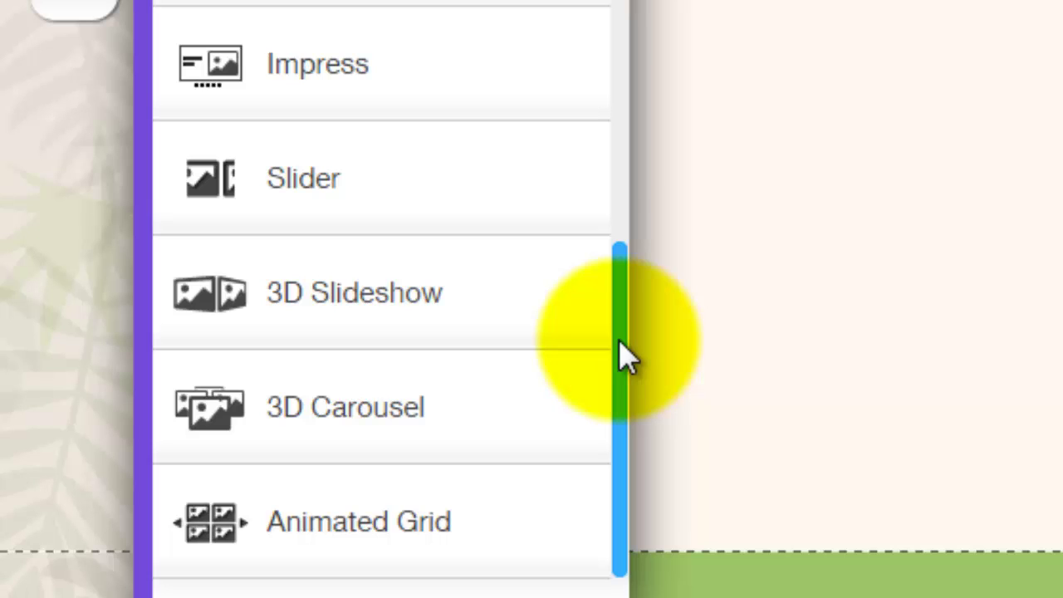
pyautogui.moveTo(618, 340); pyautogui.dragTo(628, 223)
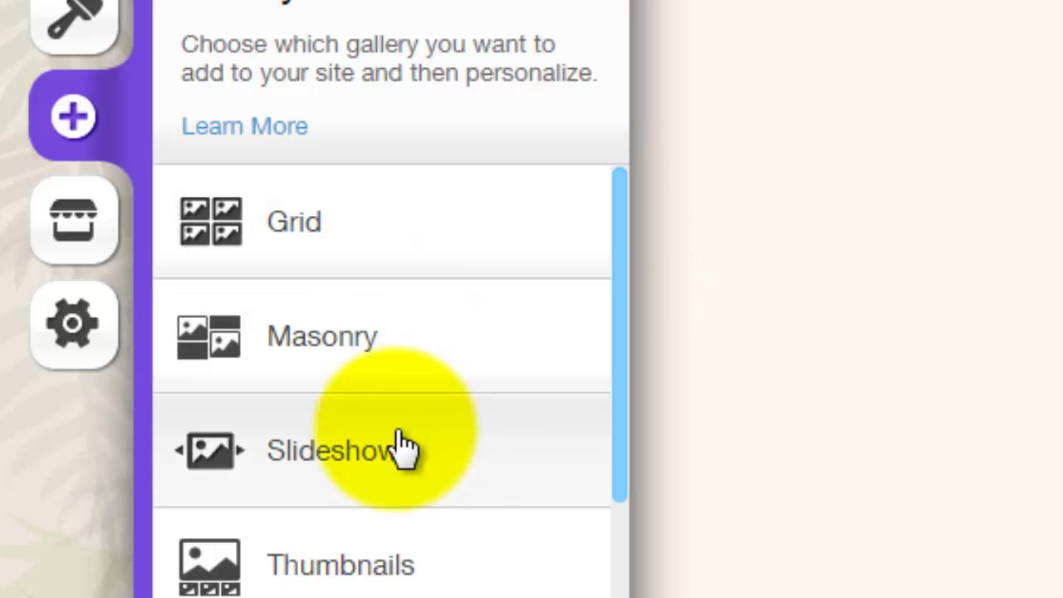
# - Add a Slideshow gallery, place it top-left under the menu and stretch it to full width
pyautogui.click(390, 449)
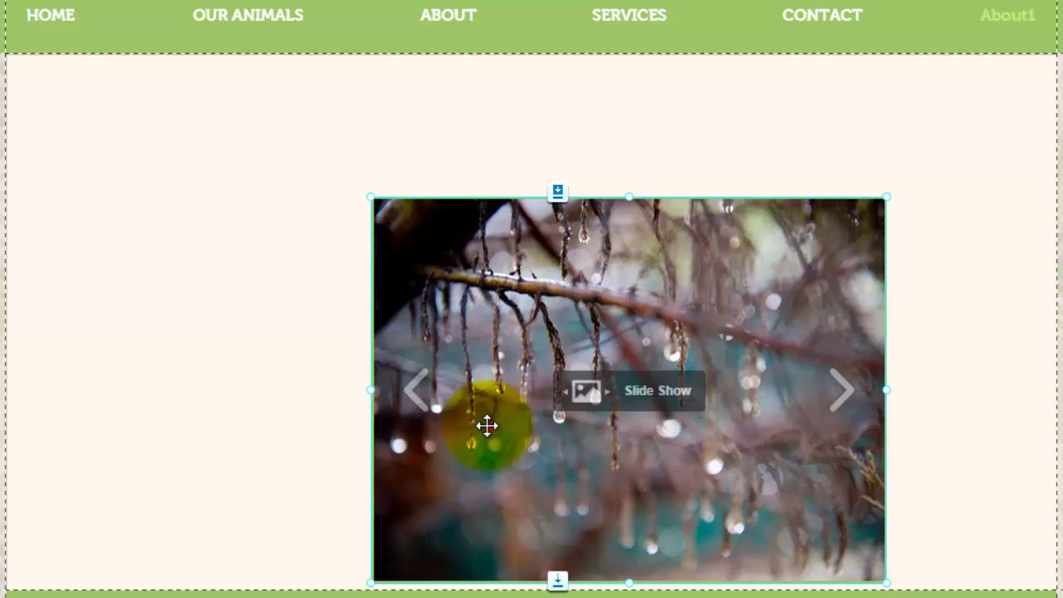
pyautogui.moveTo(487, 423); pyautogui.dragTo(124, 285)
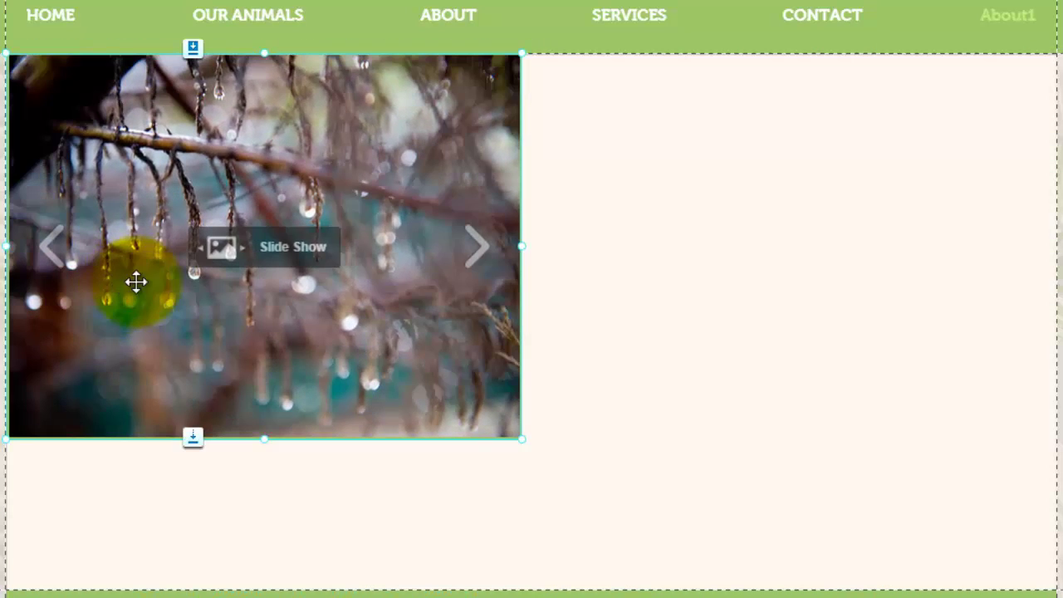
pyautogui.moveTo(527, 248); pyautogui.dragTo(924, 263)
pyautogui.moveTo(995, 262); pyautogui.dragTo(1050, 258)
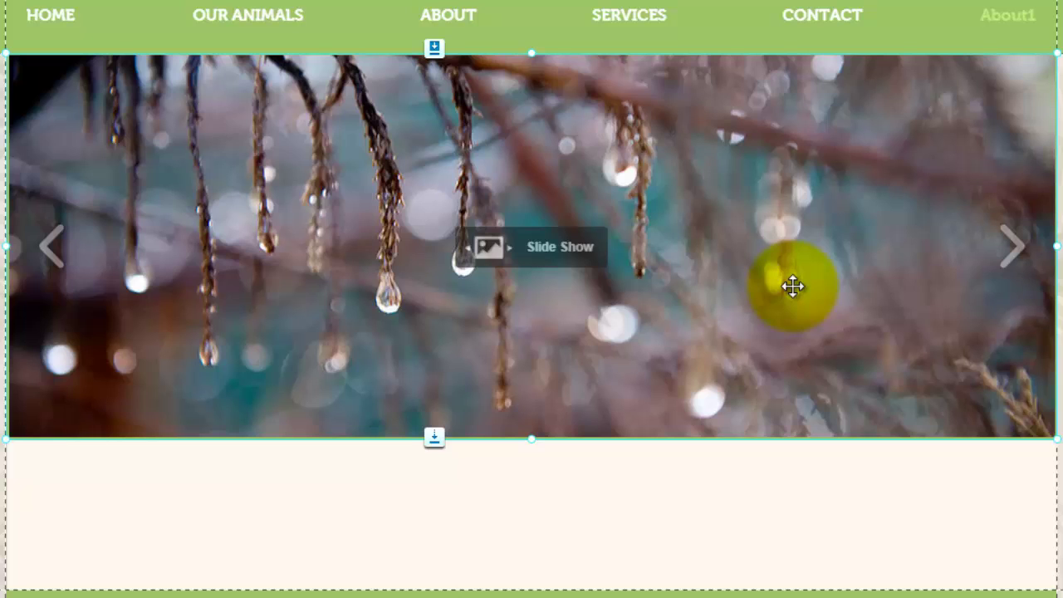
# - Open Organize Images from the slideshow's gallery menu
pyautogui.click(772, 246)
pyautogui.click(866, 290)
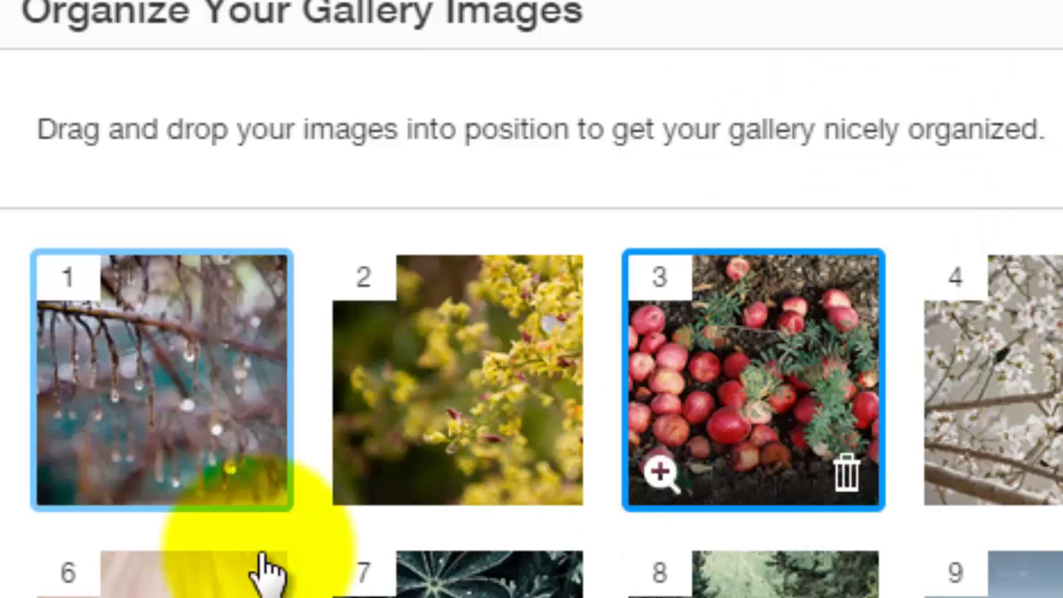
# - Move the icy-branch image from position 1 to position 3
pyautogui.moveTo(75, 350); pyautogui.dragTo(754, 379)
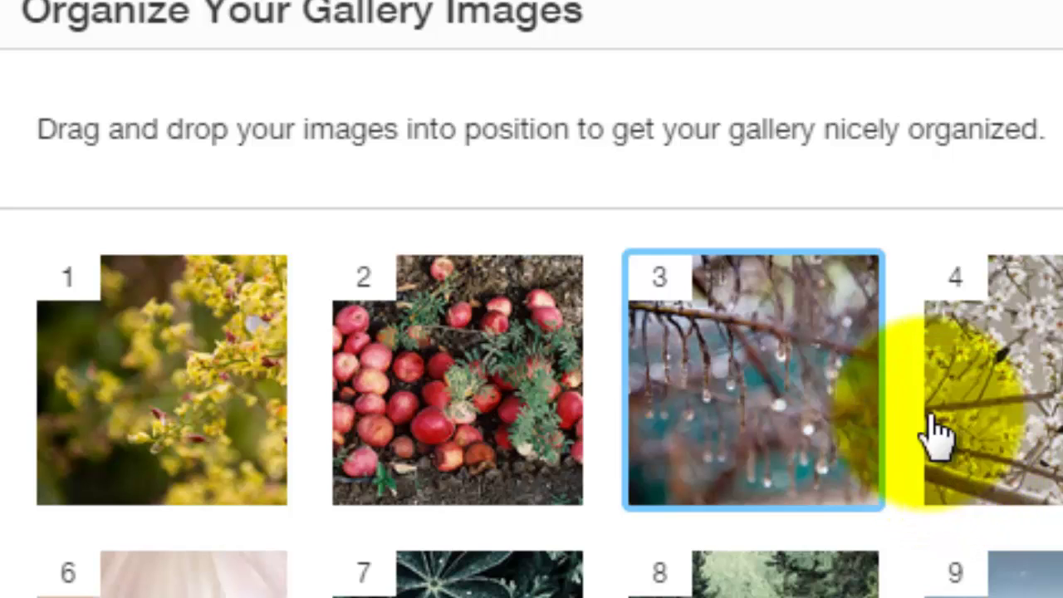
pyautogui.moveTo(799, 427)
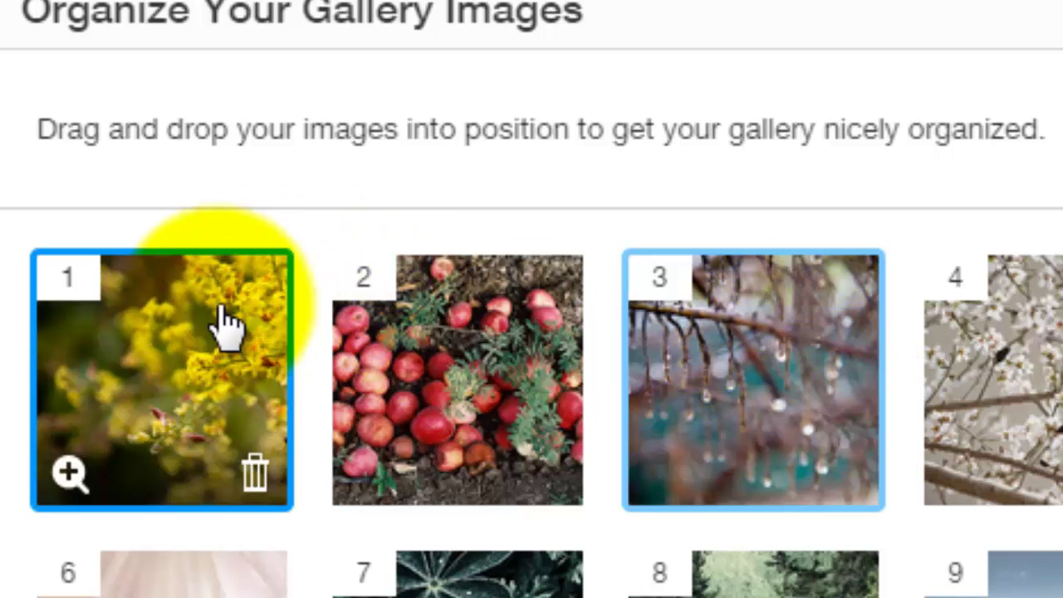
pyautogui.moveTo(413, 350)
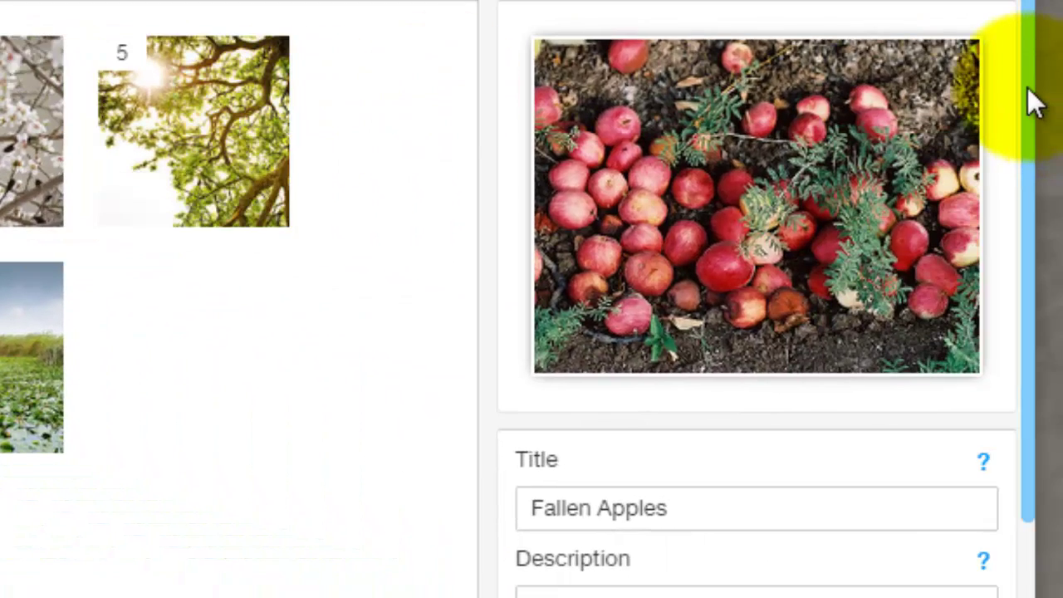
# - Delete the apples image's 'Fallen Apples' title and dismiss the colour-scheme prompt
pyautogui.moveTo(1027, 94); pyautogui.dragTo(1024, 177)
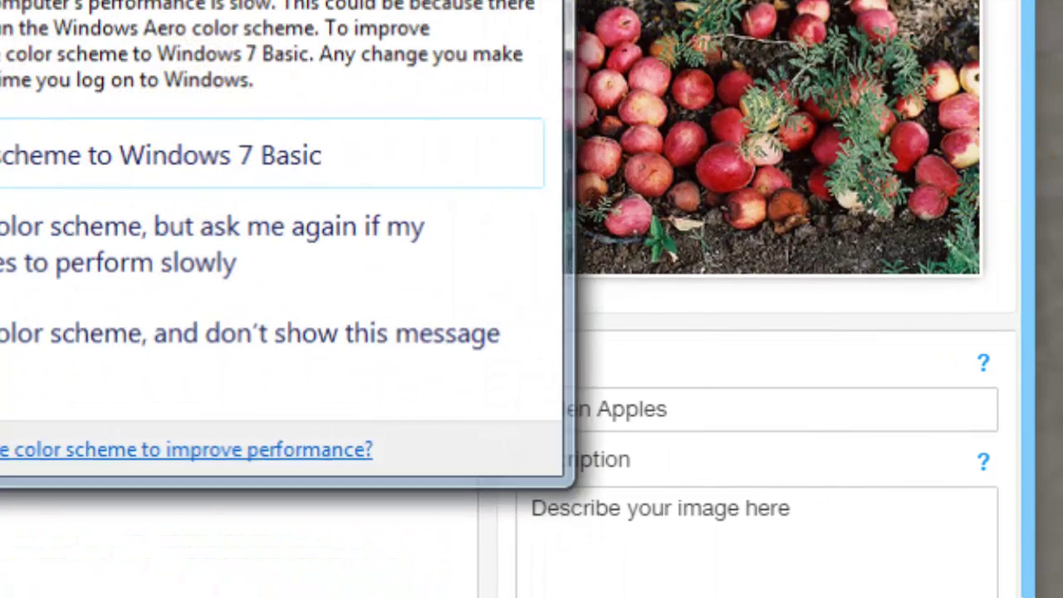
pyautogui.click(1029, 167)
pyautogui.scroll(-1, 1024, 232)
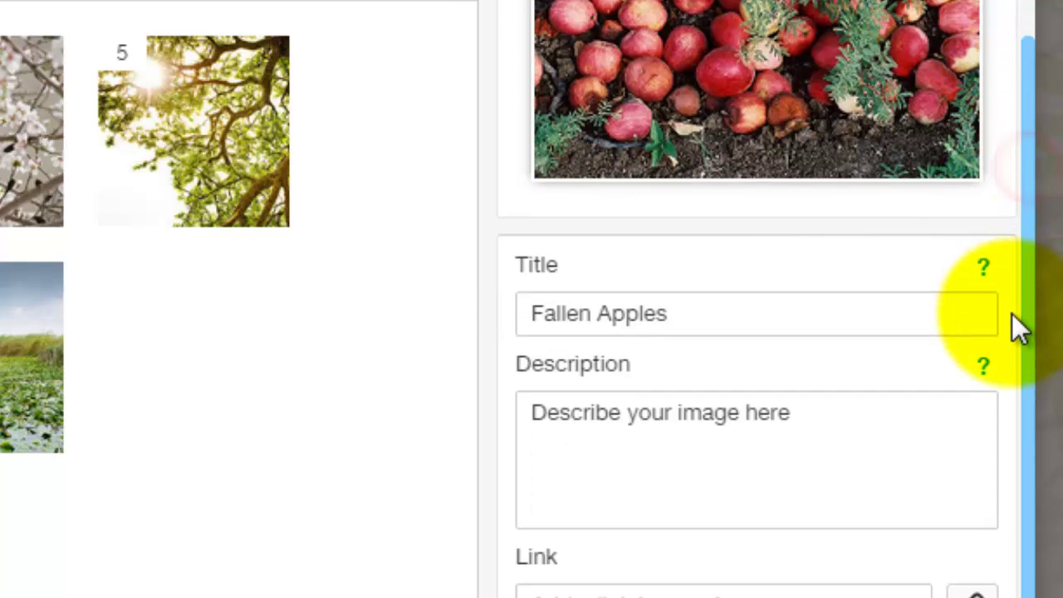
pyautogui.scroll(-1, 455, 558)
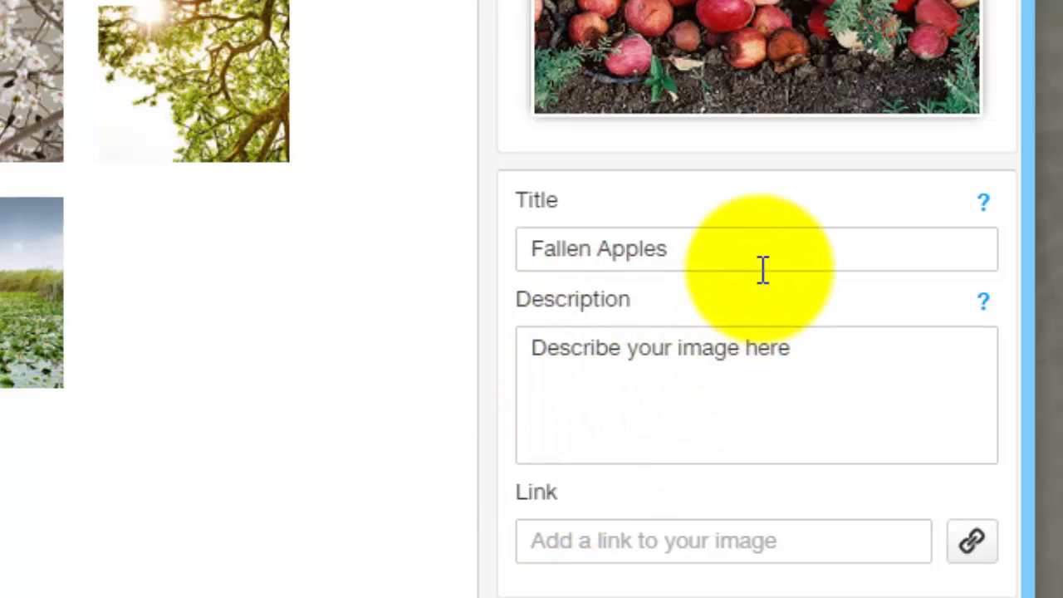
pyautogui.moveTo(749, 251); pyautogui.dragTo(508, 260)
pyautogui.press('BackSpace')
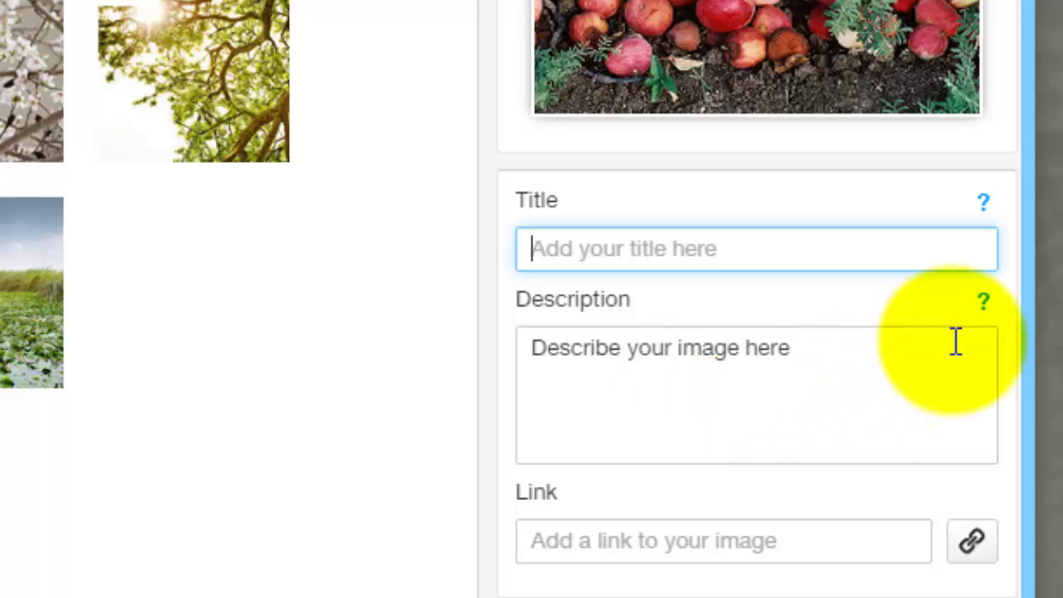
pyautogui.click(1021, 318)
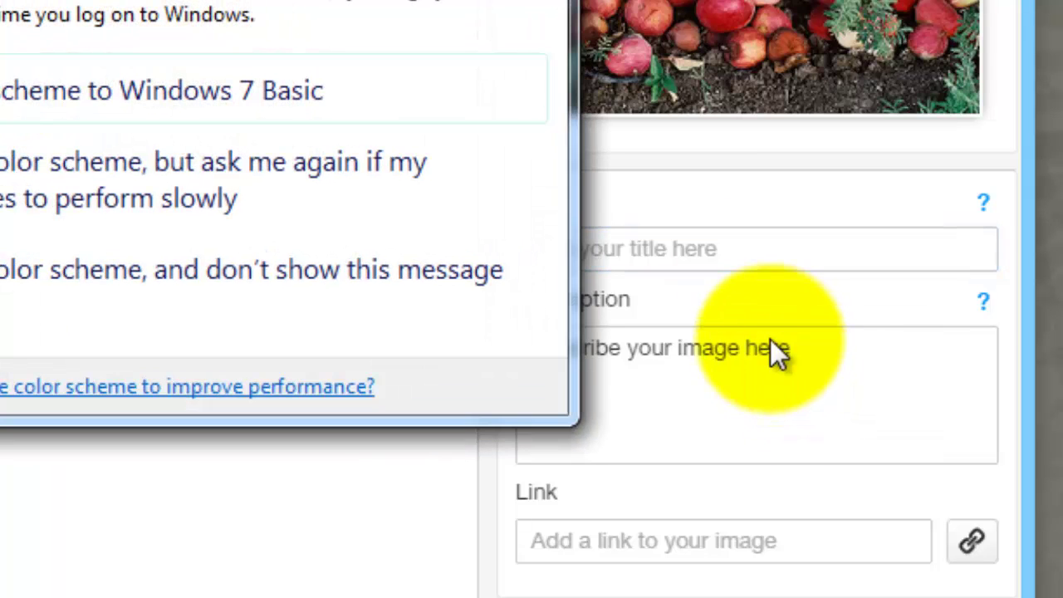
pyautogui.click(445, 143)
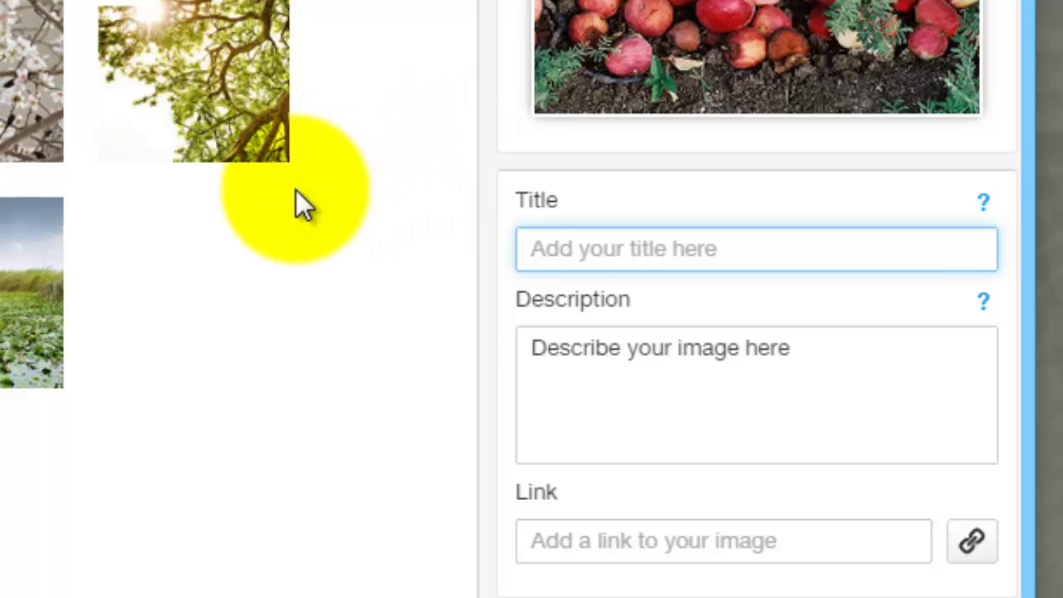
pyautogui.click(584, 540)
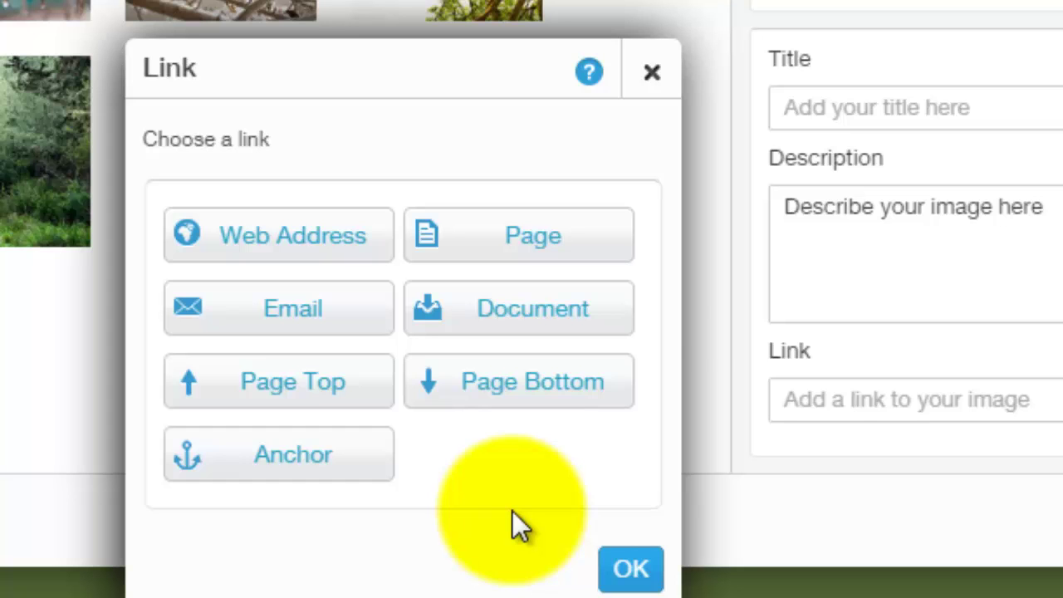
pyautogui.click(649, 89)
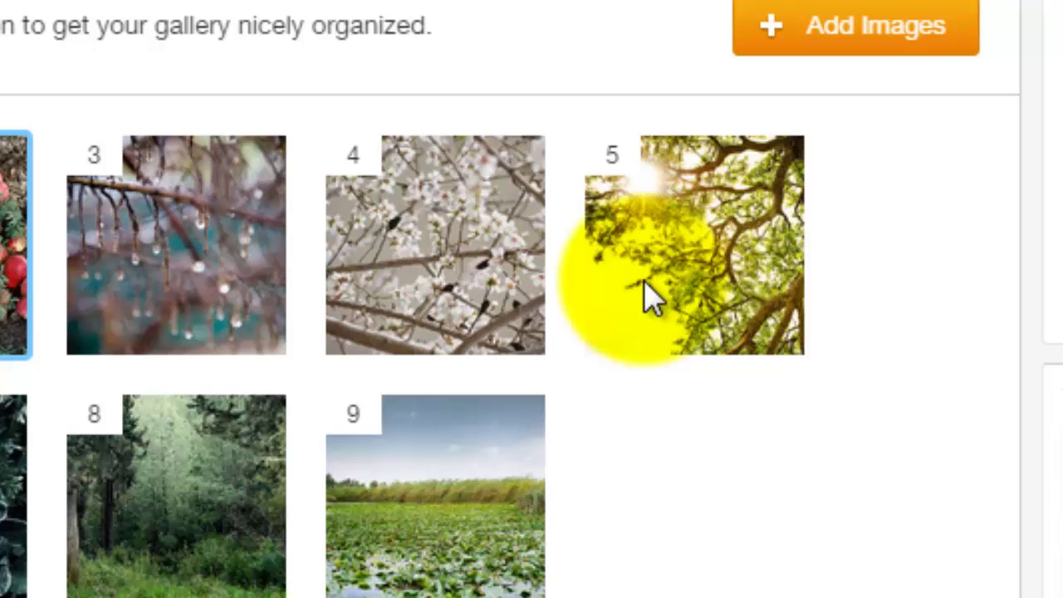
# - Delete thumbnail 5, the sunlit tree image, from the gallery
pyautogui.moveTo(711, 332)
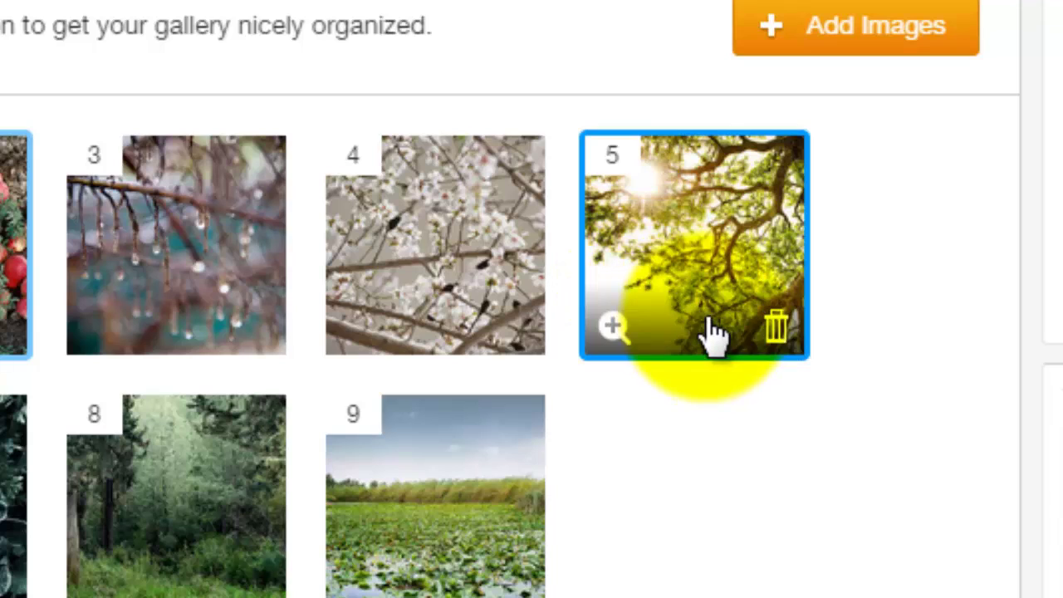
pyautogui.click(777, 332)
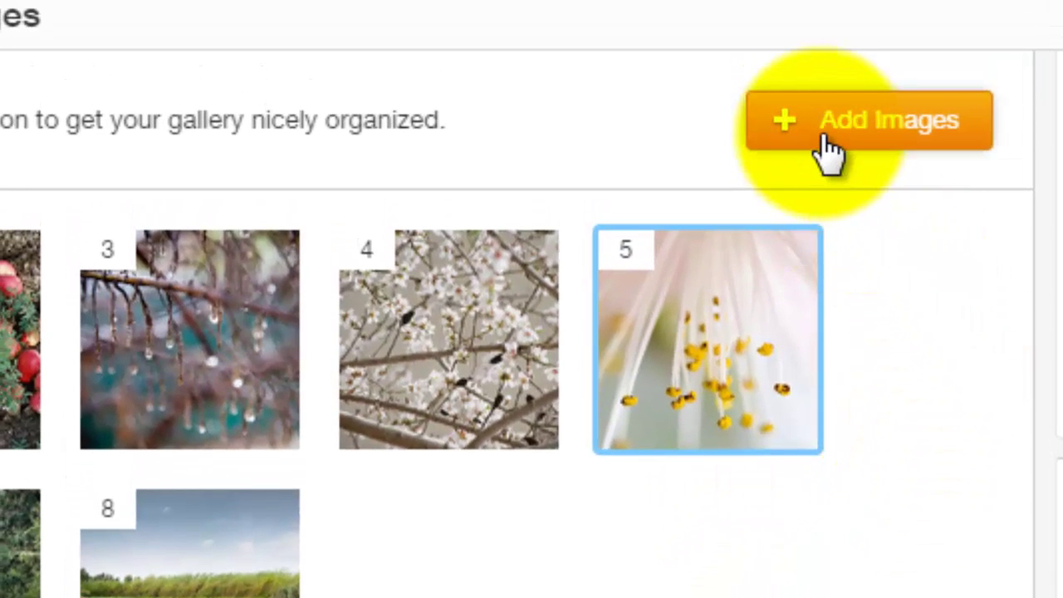
# - Add the CMD Q&A thumbnail from My Images to the gallery
pyautogui.click(826, 149)
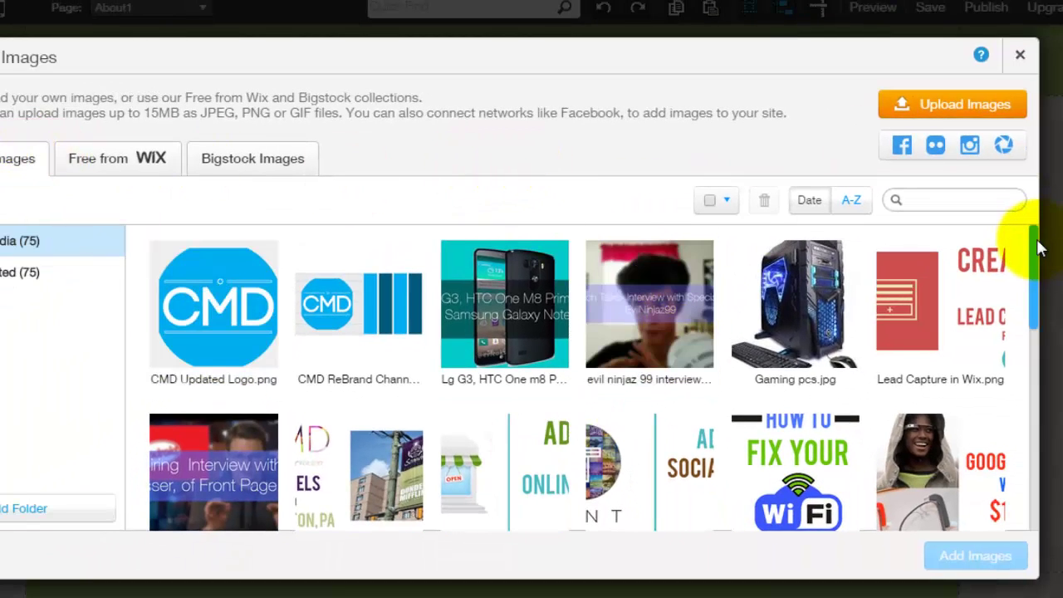
pyautogui.moveTo(1036, 247); pyautogui.dragTo(1029, 415)
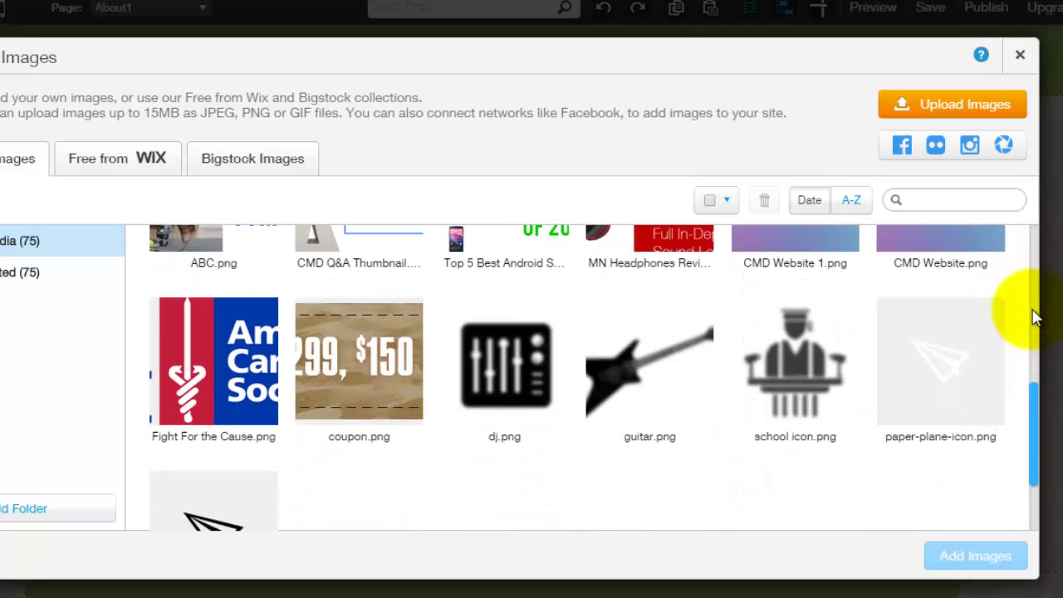
pyautogui.scroll(5, 1033, 318)
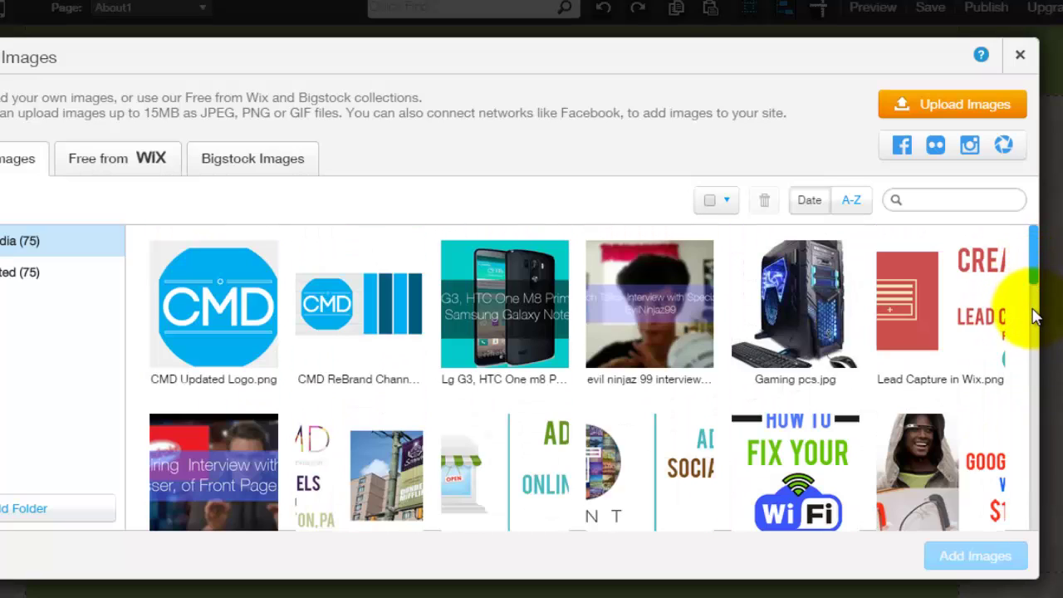
pyautogui.moveTo(1033, 274); pyautogui.dragTo(1035, 333)
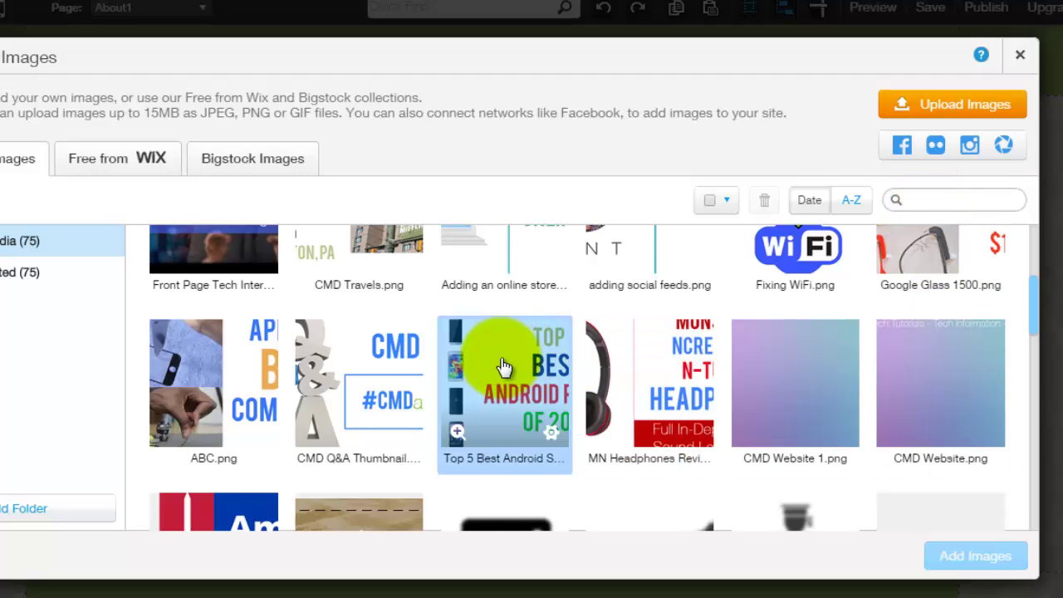
pyautogui.click(371, 383)
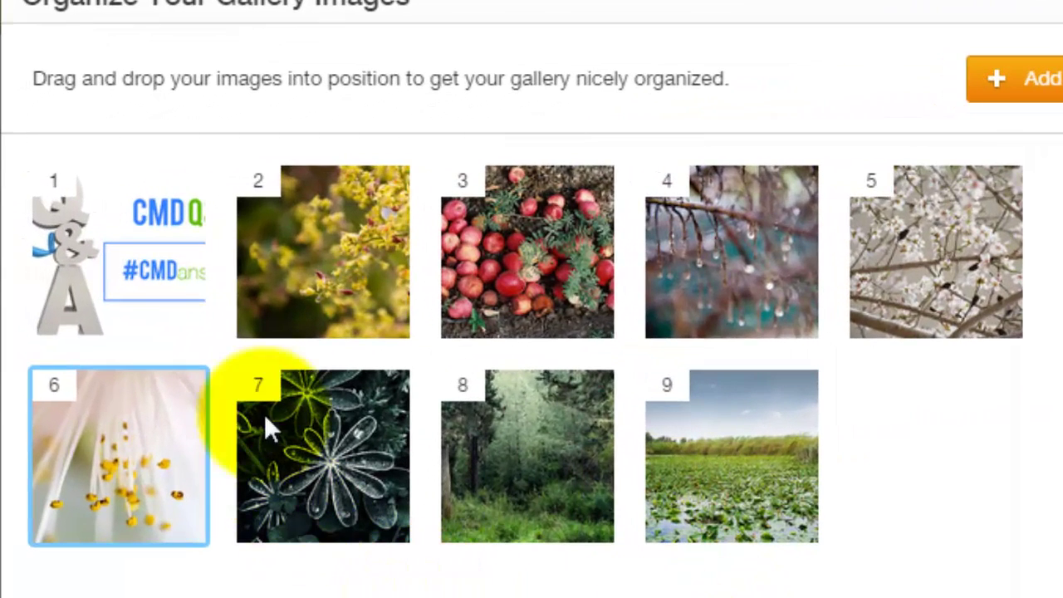
# - Move the CMD Q&A image from position 1 to position 3
pyautogui.moveTo(104, 230); pyautogui.dragTo(584, 225)
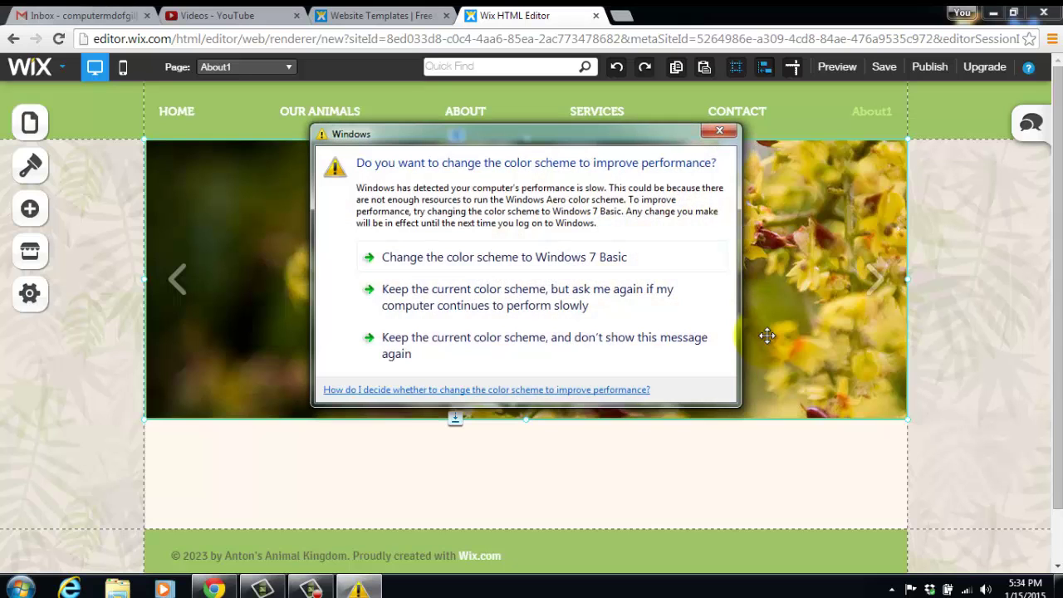
# - Close the colour-scheme prompt and deselect the full-width slideshow on About1
pyautogui.click(724, 134)
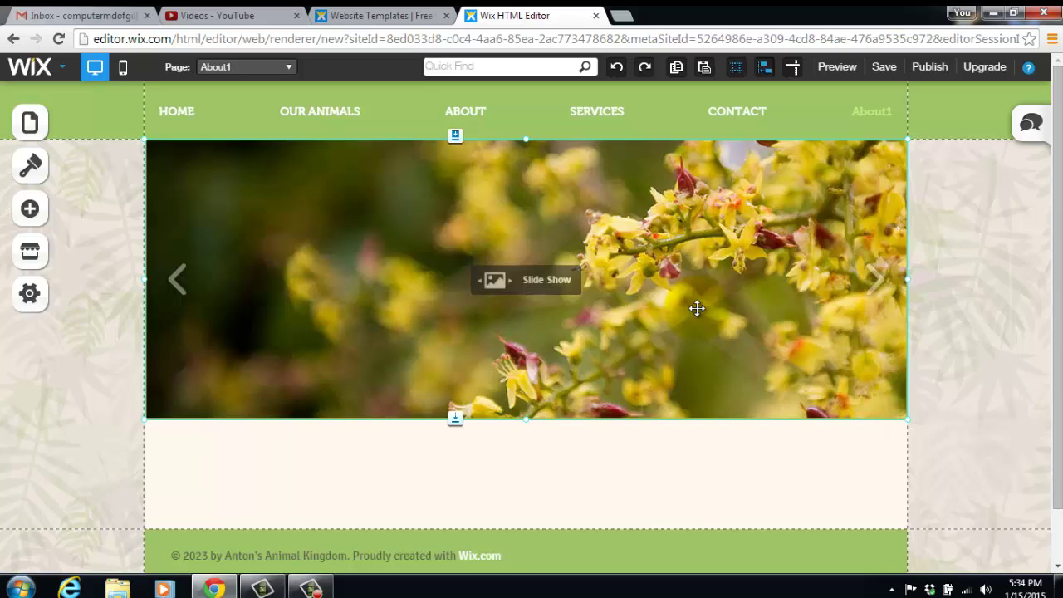
pyautogui.click(399, 459)
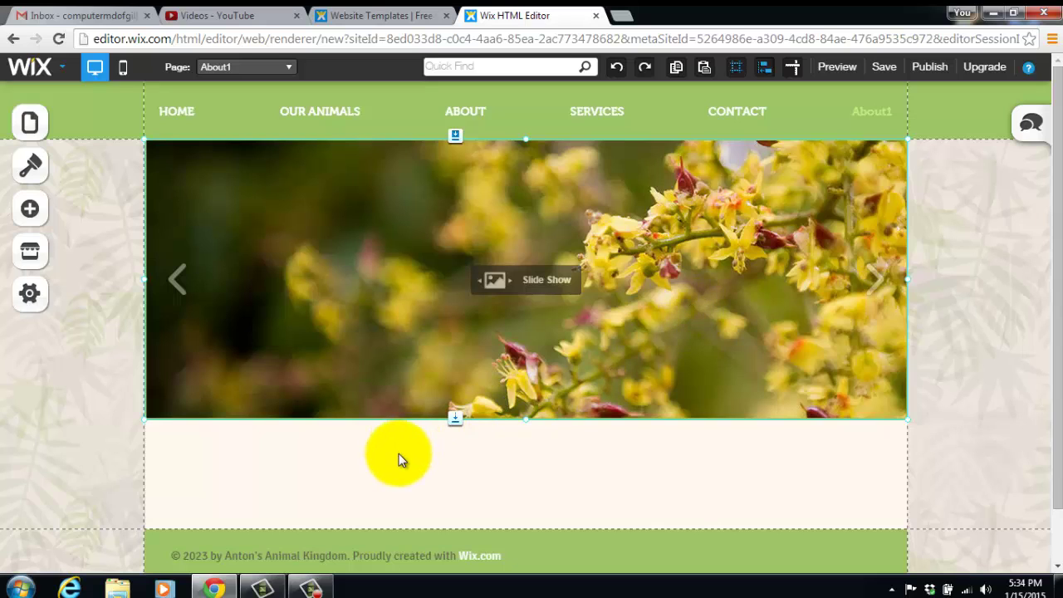